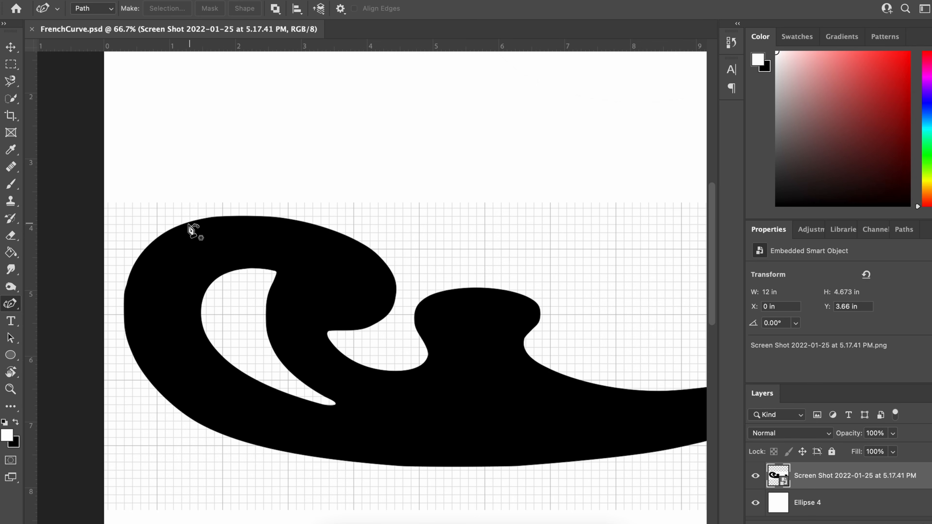
Start a path with the Curvature Pen tool, tracing the upper and outer edge of the French curve's large left lobe
click(174, 229)
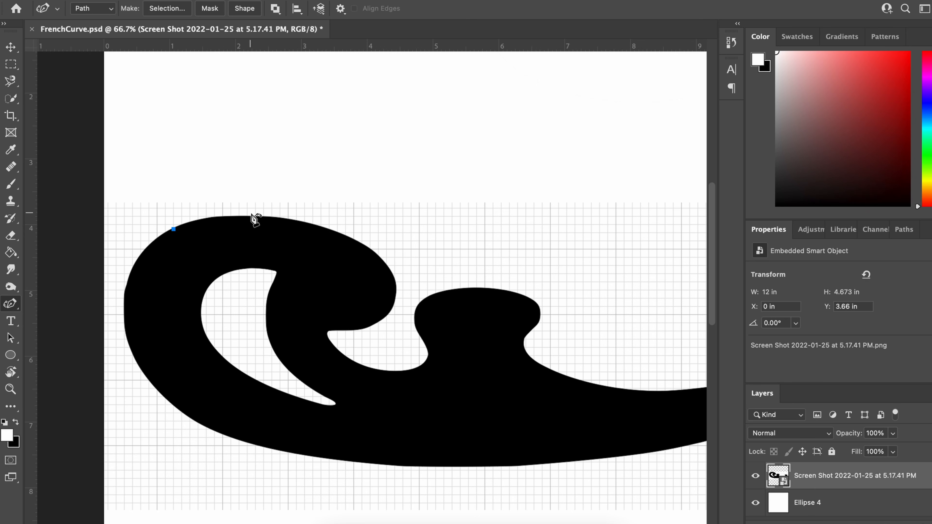
click(270, 216)
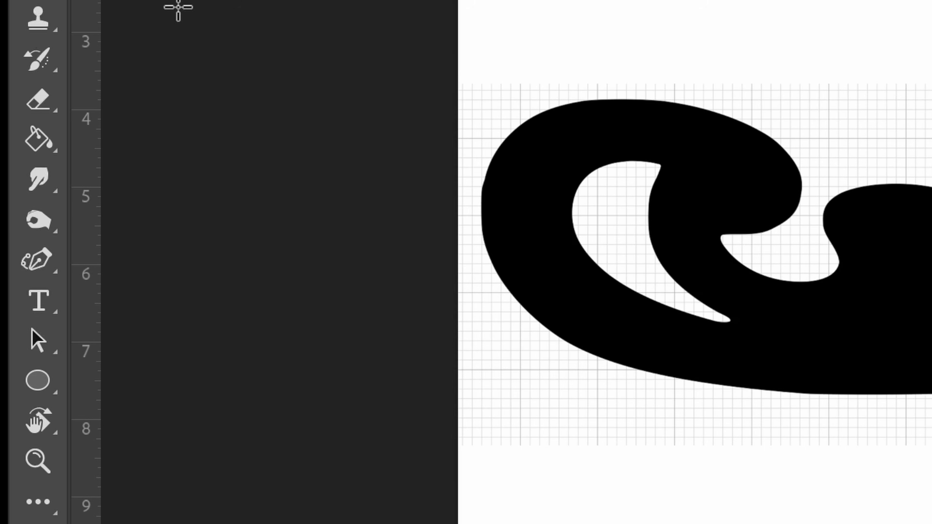
click(49, 261)
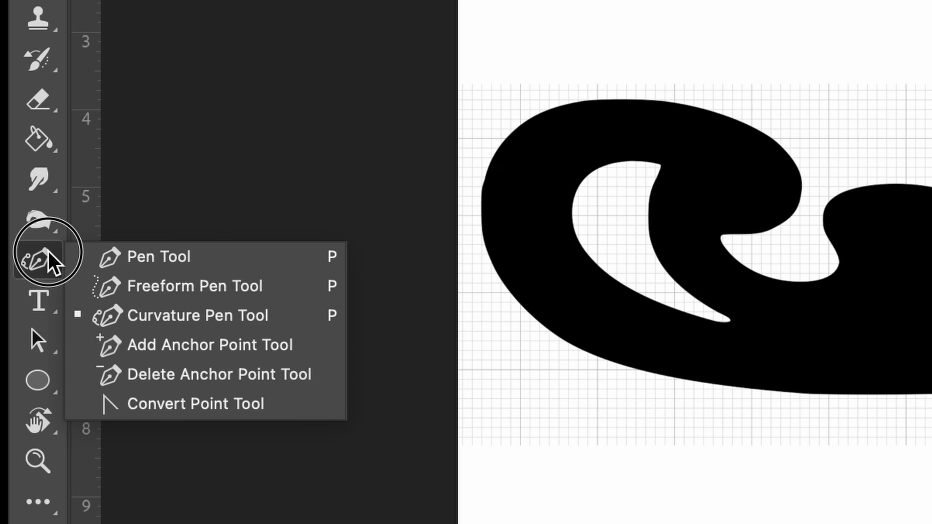
click(147, 315)
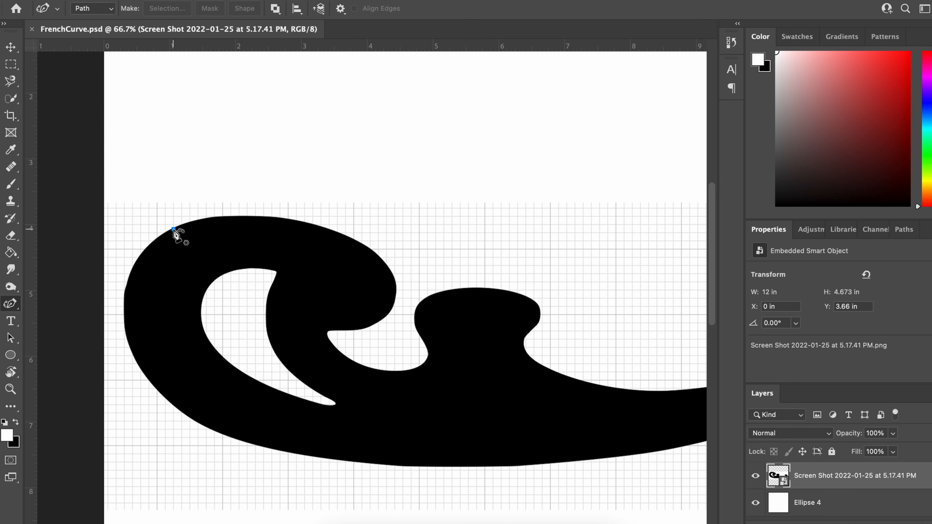
click(174, 229)
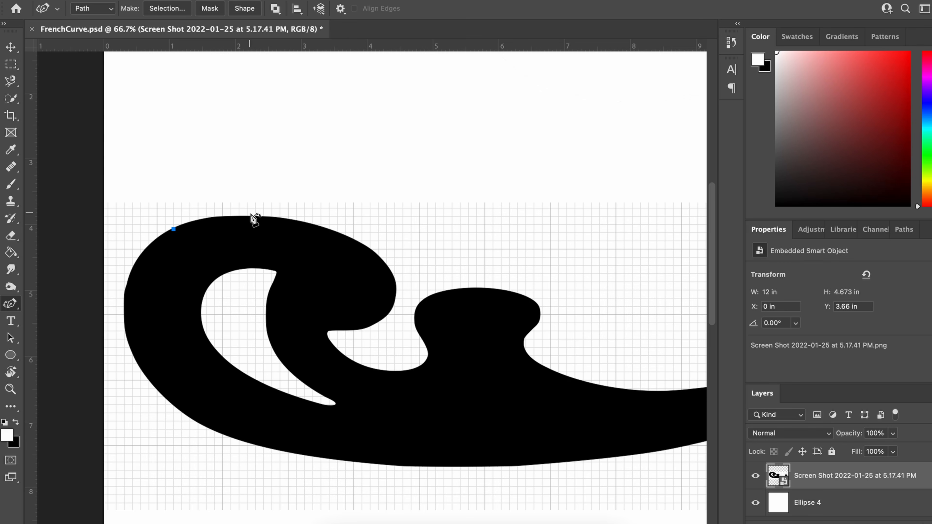
click(268, 217)
click(375, 253)
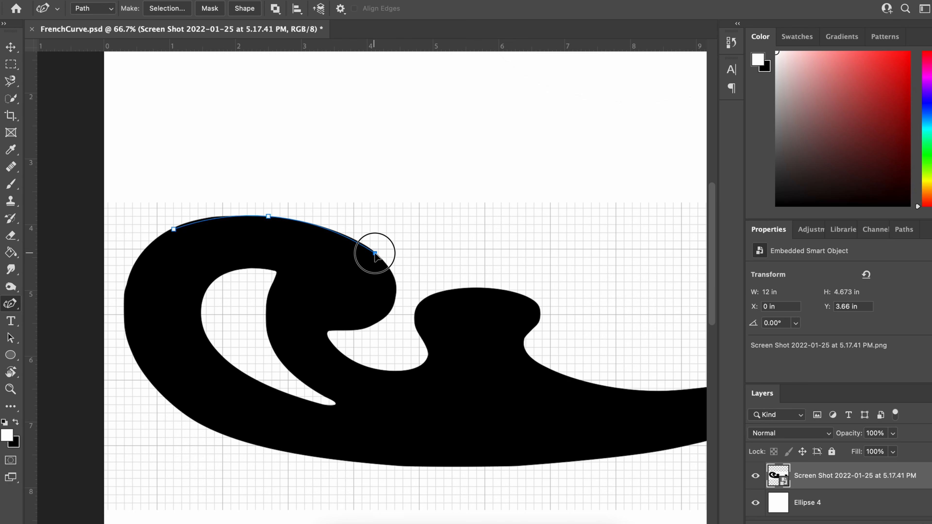
click(388, 317)
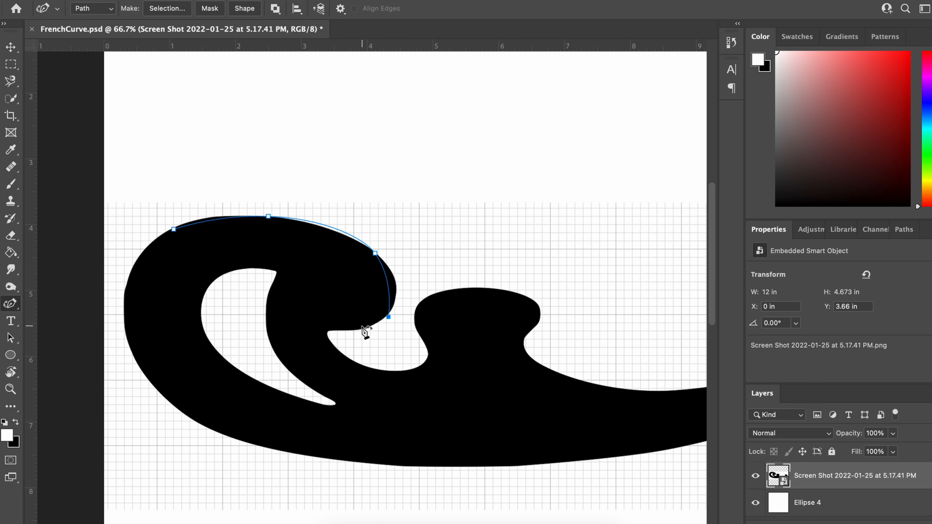
Continue the path around the hooked notch and over the middle knob of the French curve
click(324, 329)
click(414, 368)
click(427, 355)
click(484, 286)
click(411, 311)
click(539, 315)
click(521, 347)
Trace the right-hand hook and the long lower edge, closing the path at its starting anchor
scroll(623, 367, right, 5)
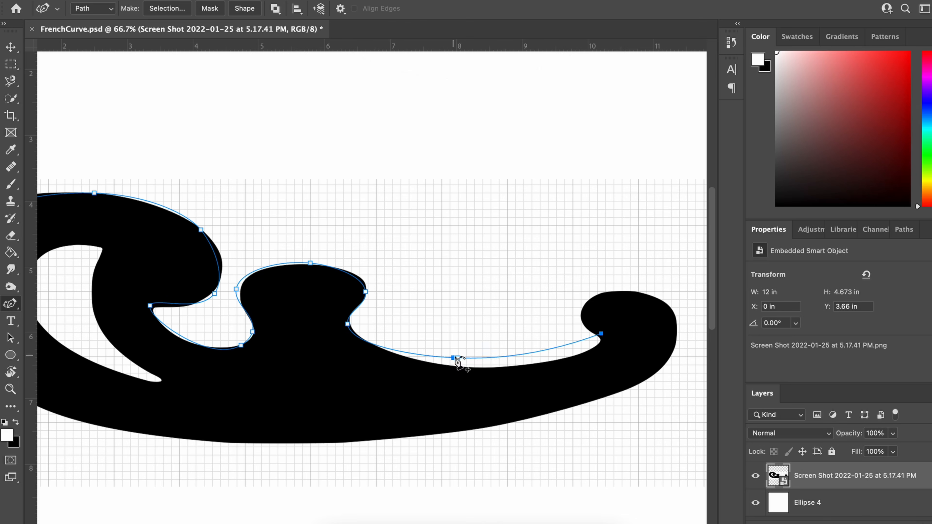
scroll(659, 390, left, 5)
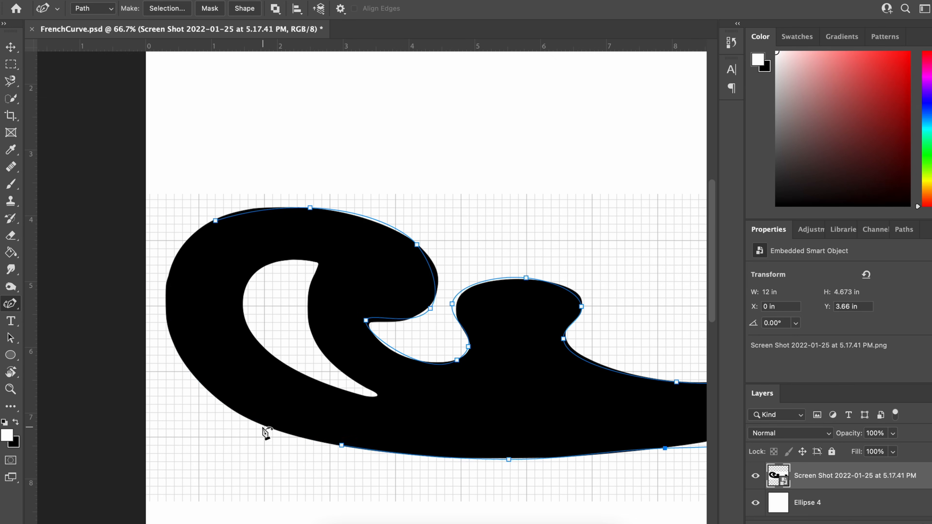
click(176, 259)
click(216, 221)
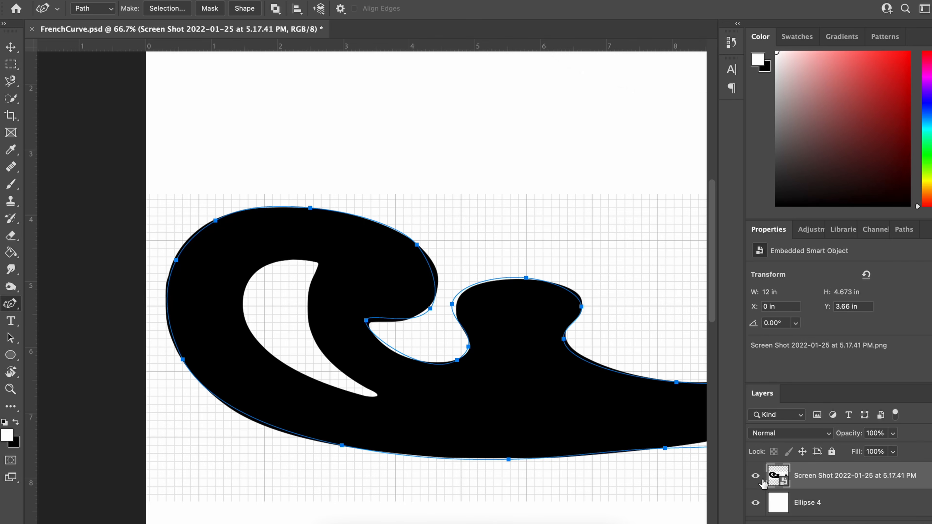
Hide the reference screenshot layer and add a new blank layer above it
click(756, 476)
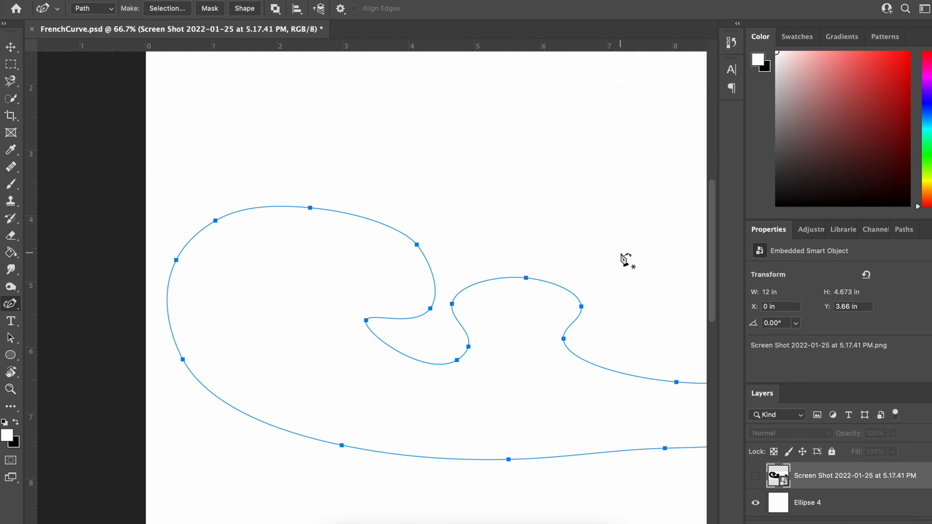
key(super+minus)
key(super+minus)
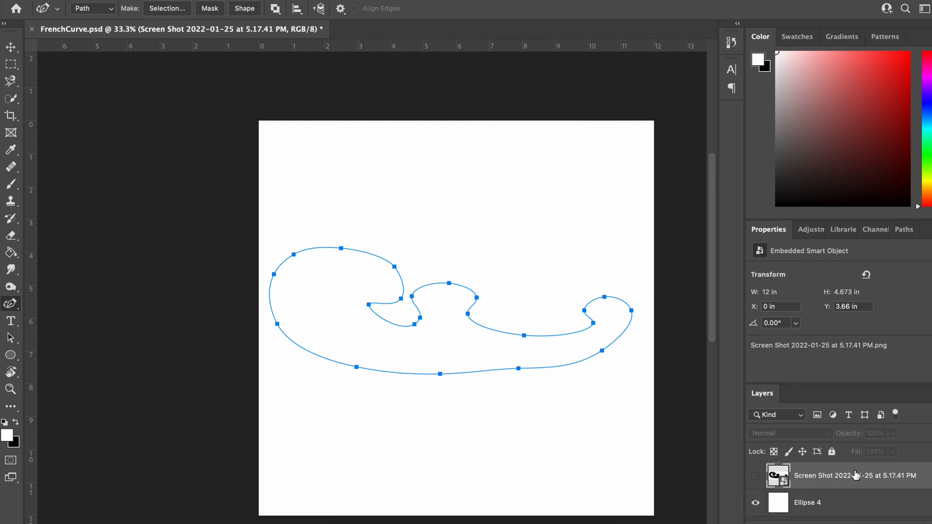
key(super+shift+alt+n)
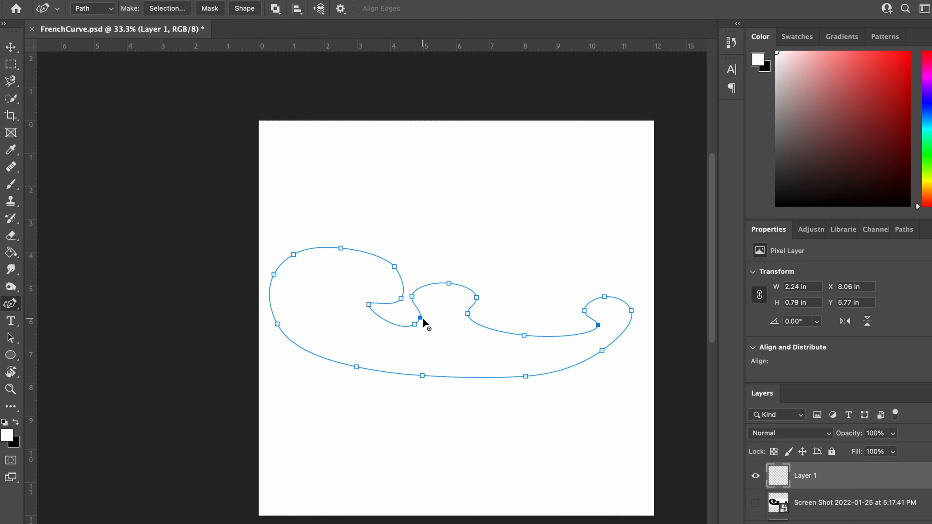
Reshape the path by moving anchors to deepen the hooked notch, narrow the middle knob's left side and raise the left lobe's top
drag(420, 318, 427, 316)
mouse_move(412, 297)
mouse_down()
mouse_move(424, 294)
mouse_move(397, 295)
mouse_up()
drag(368, 305, 341, 291)
drag(394, 267, 396, 267)
drag(341, 248, 347, 240)
drag(293, 255, 298, 248)
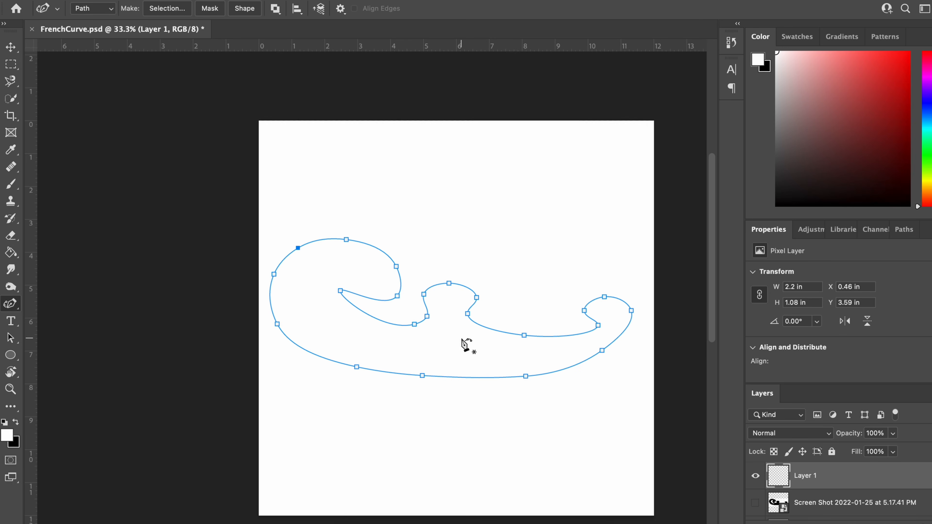
Fill the French curve path with solid black (000000) on the new layer
right_click(483, 362)
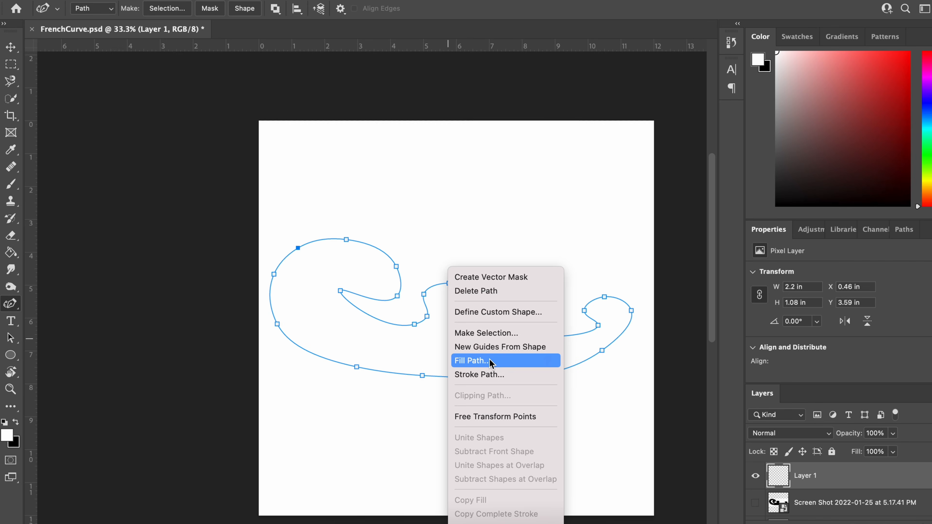
click(491, 363)
click(502, 179)
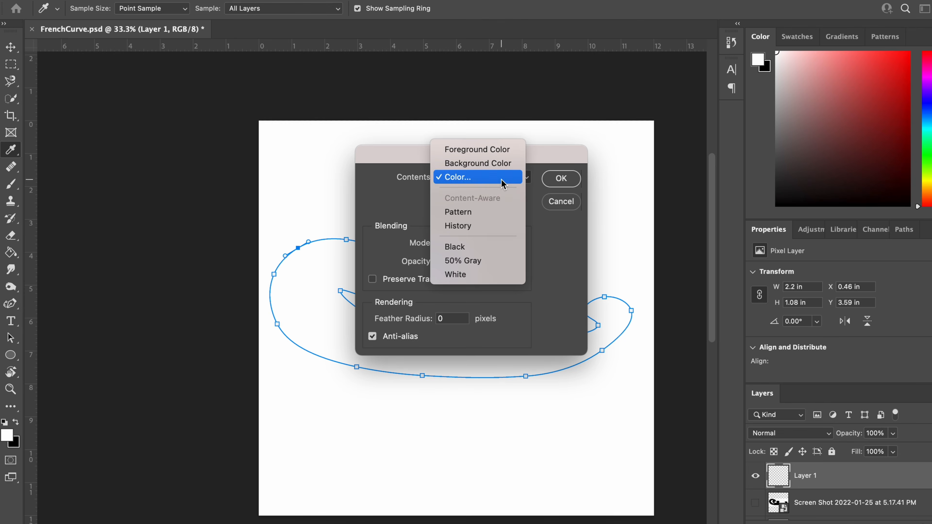
click(502, 183)
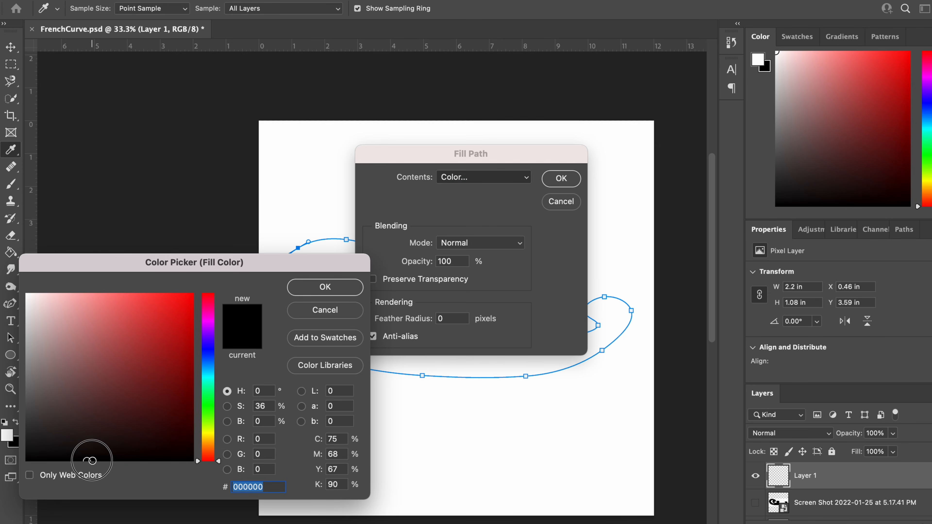
key(Return)
click(574, 179)
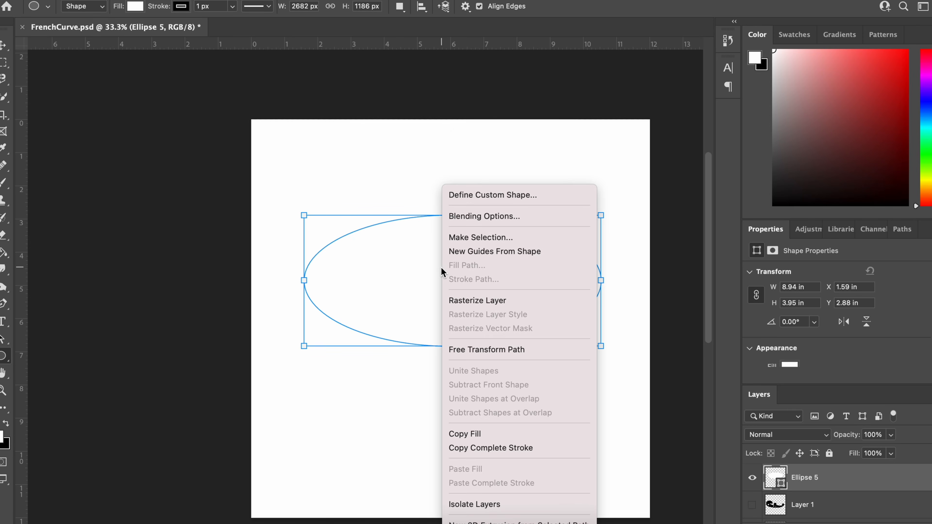
Replace the white ellipse with a black-filled ellipse about 9.96 in wide and 3.7 in high
click(430, 272)
key(Delete)
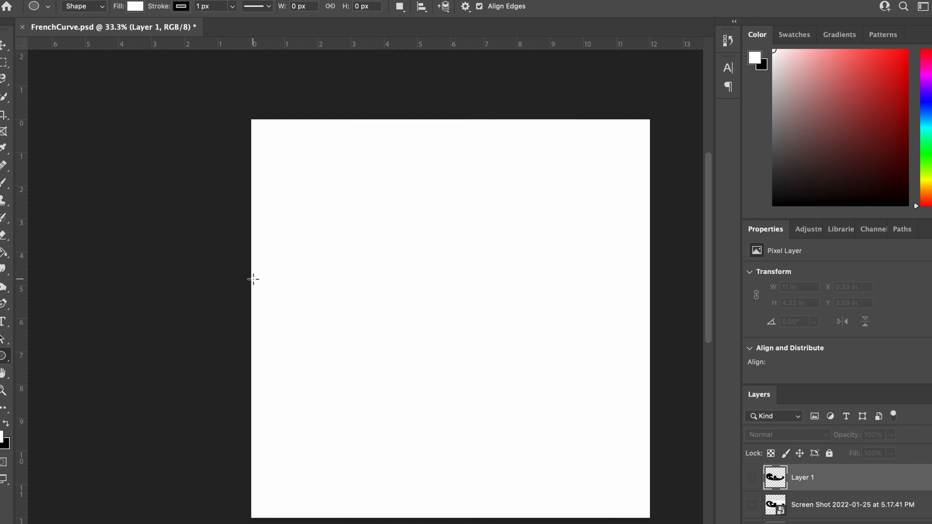
click(135, 7)
click(61, 75)
click(322, 225)
click(446, 285)
drag(279, 261, 609, 384)
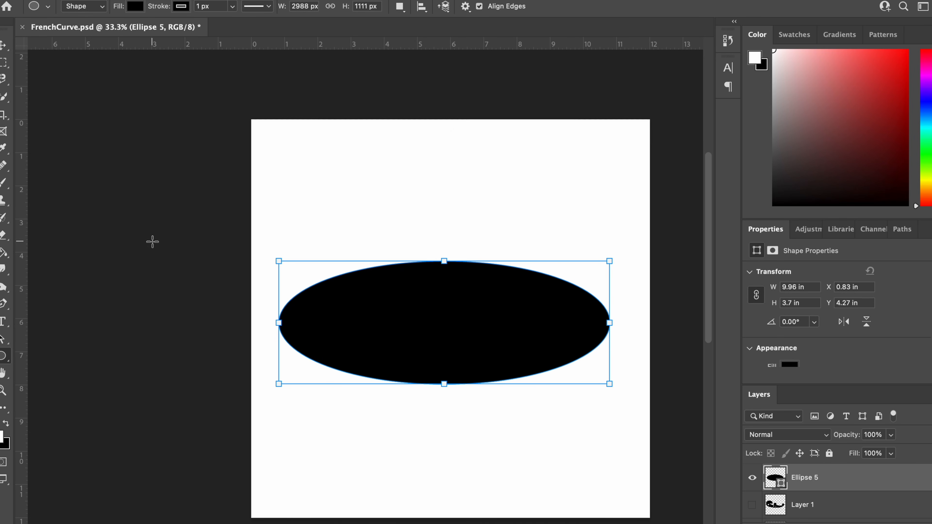
Skew the black ellipse horizontally by about -36.74° with Free Transform
right_click(813, 471)
click(455, 276)
key(super+t)
drag(444, 261, 487, 283)
drag(443, 384, 410, 364)
drag(576, 384, 560, 384)
click(147, 1)
mouse_move(115, 0)
mouse_move(169, 270)
click(333, 308)
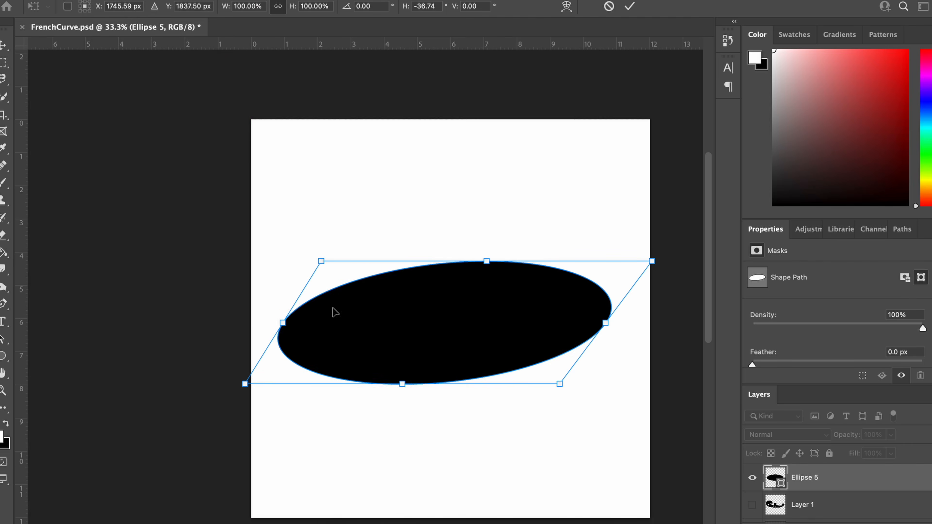
Transform the ellipse so it slopes down toward its right end, about 10.09 in wide and 4.34 in high
drag(403, 384, 416, 342)
drag(611, 301, 604, 354)
drag(483, 287, 489, 239)
drag(292, 277, 277, 277)
drag(404, 367, 421, 416)
drag(420, 416, 415, 365)
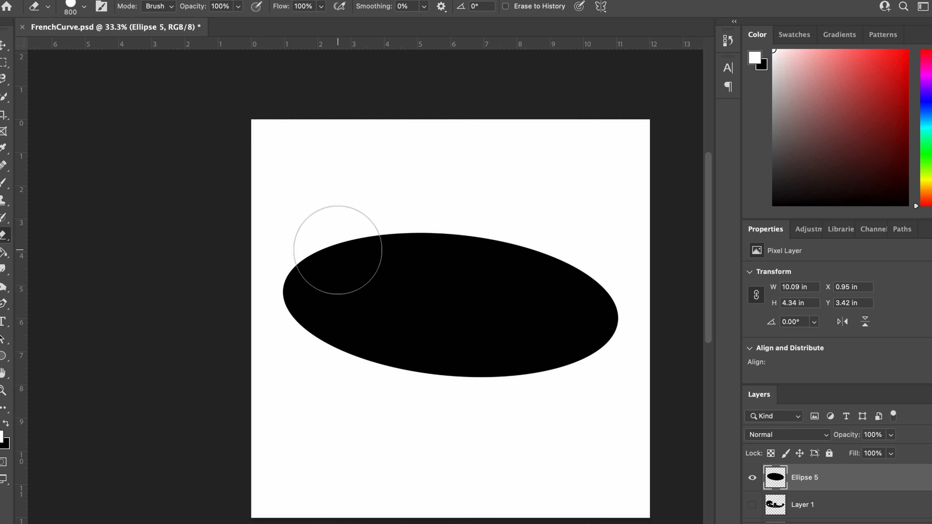
mouse_move(337, 250)
mouse_down()
mouse_move(393, 242)
mouse_move(356, 245)
mouse_move(395, 273)
mouse_move(472, 289)
mouse_move(501, 263)
mouse_up()
key(ctrl+z)
key(ctrl+z)
key([)
mouse_move(341, 253)
mouse_down()
mouse_move(401, 263)
mouse_move(458, 244)
mouse_up()
key(ctrl+z)
Erase a large circular notch from the ellipse's upper-left edge with the eraser size at 900
key(])
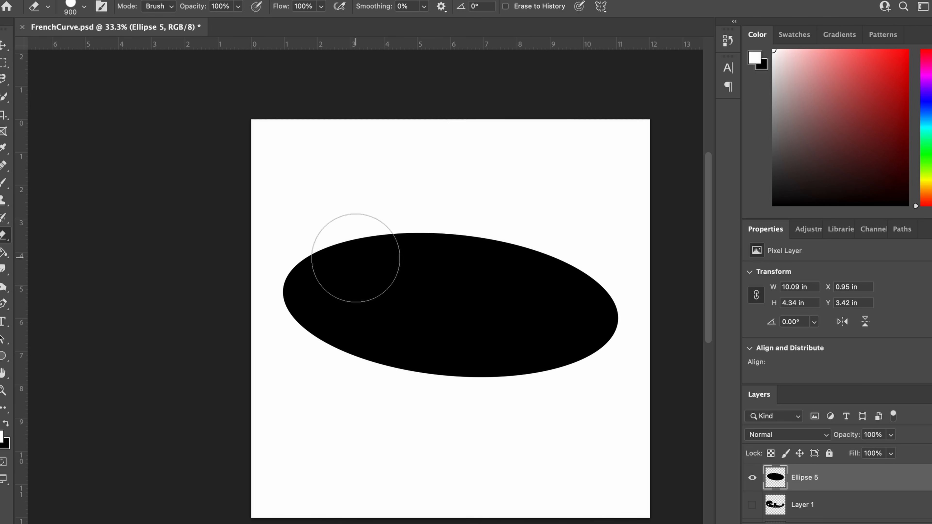
key(])
click(376, 258)
key(bracketright)
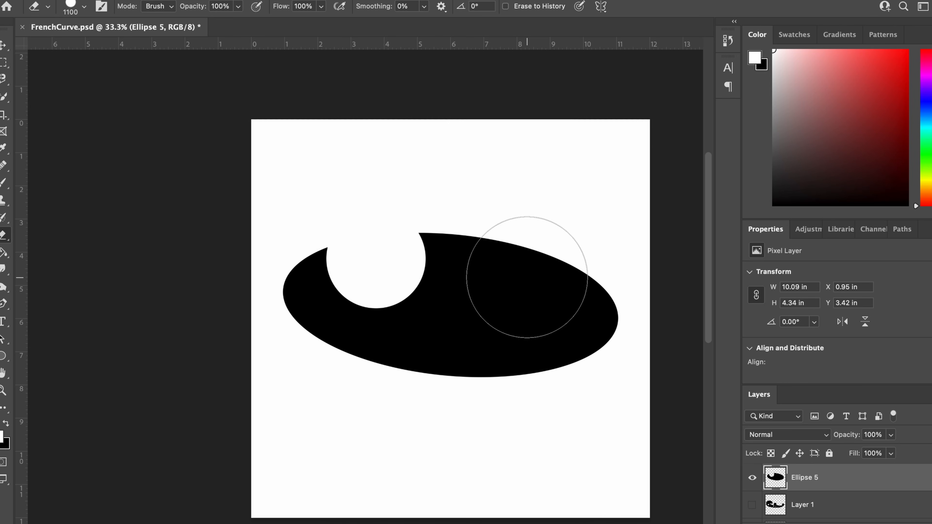
click(499, 261)
key(bracketleft)
key(bracketleft)
key(bracketleft)
key(bracketleft)
key(bracketleft)
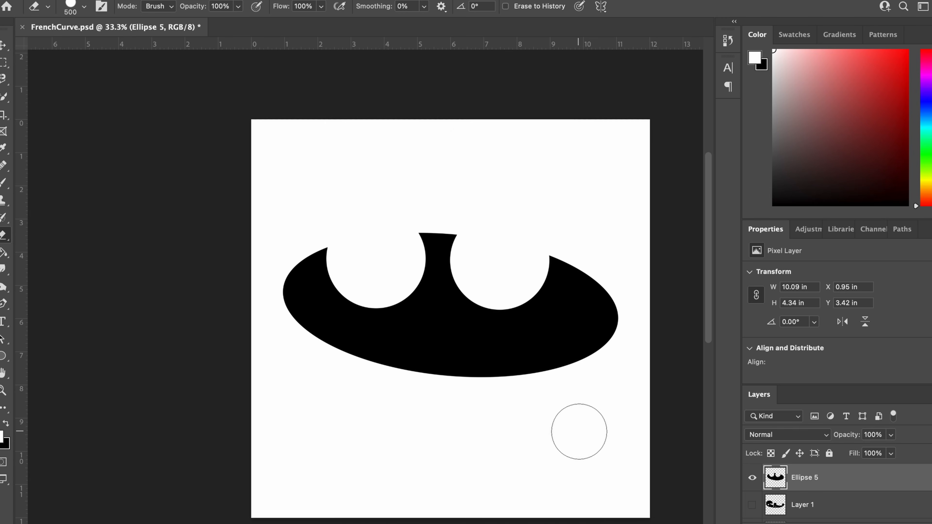
click(602, 316)
key(ctrl+z)
key(ctrl+z)
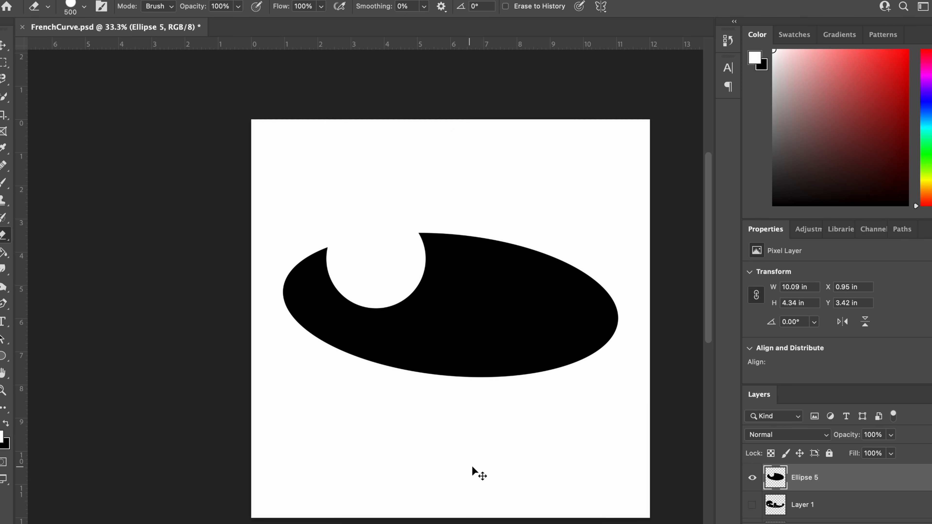
Erase four progressively smaller round notches along the ellipse's upper-right edge, reducing the eraser size to 200 for the last one
key(bracketright)
click(491, 237)
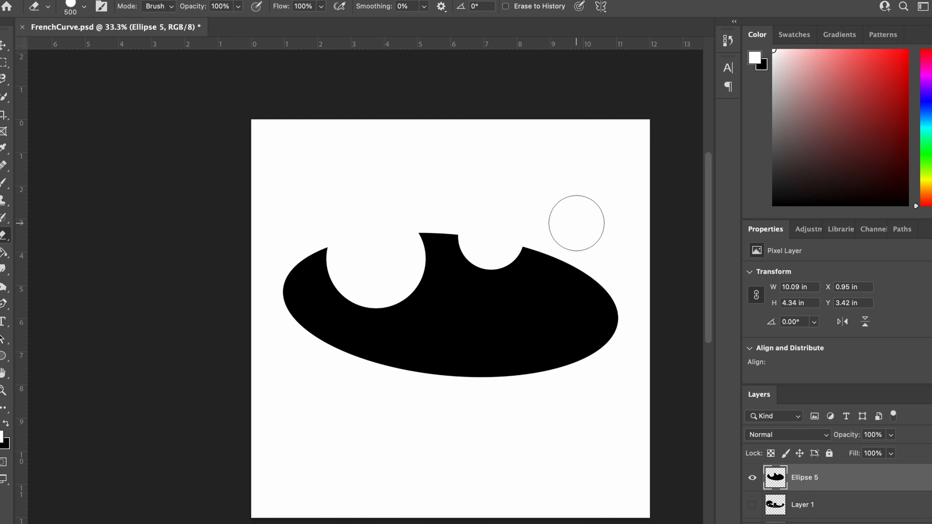
key(bracketleft)
key(bracketleft)
click(572, 260)
key(bracketleft)
key(bracketleft)
key(bracketleft)
key(bracketleft)
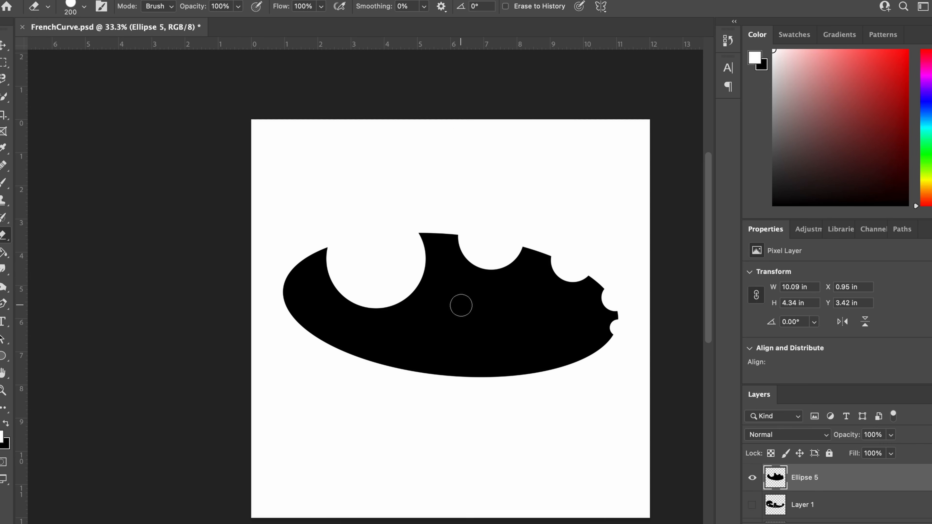
Erase a row of progressively smaller round holes through the middle of the shape, starting with the eraser size at 400
key(bracketright)
key(bracketright)
key(bracketright)
click(470, 313)
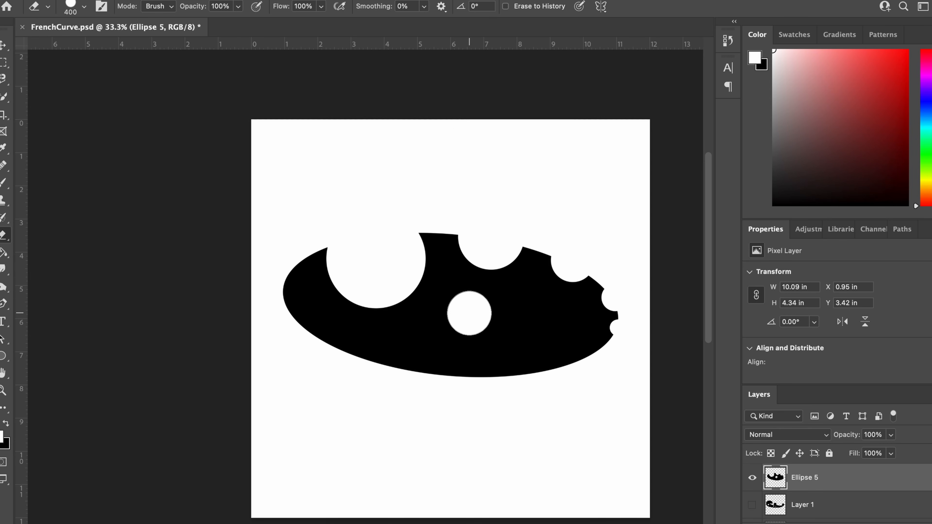
key(bracketleft)
key(bracketleft)
click(522, 321)
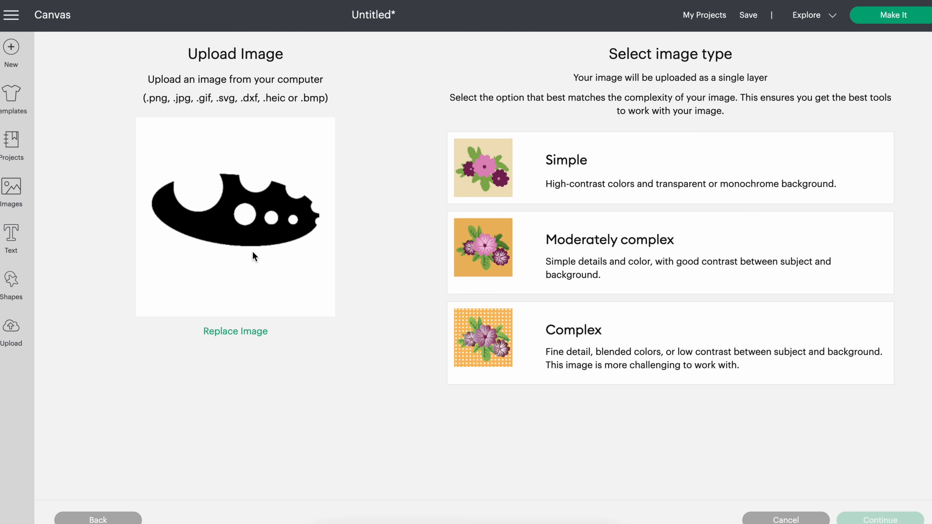
In Cricut Design Space, set the uploaded template's image type to Complex and remove the white background inside its round holes
click(522, 343)
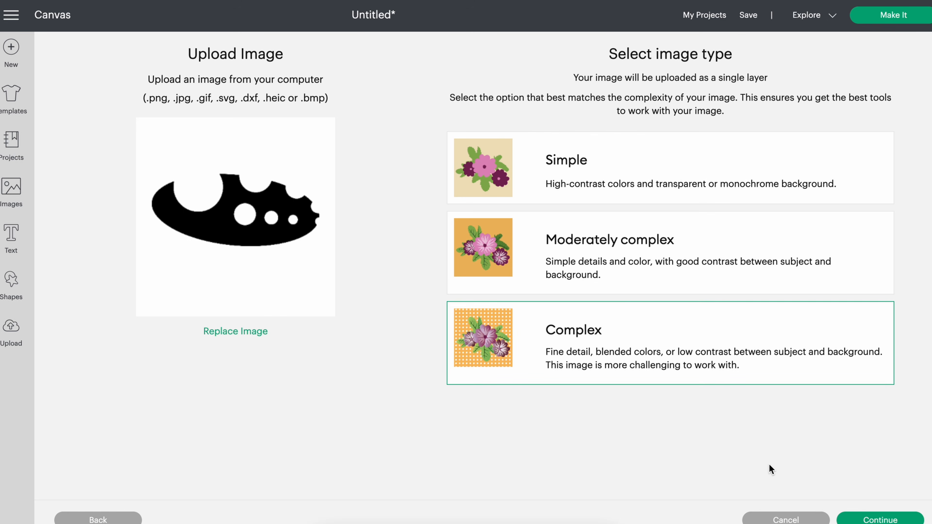
click(871, 518)
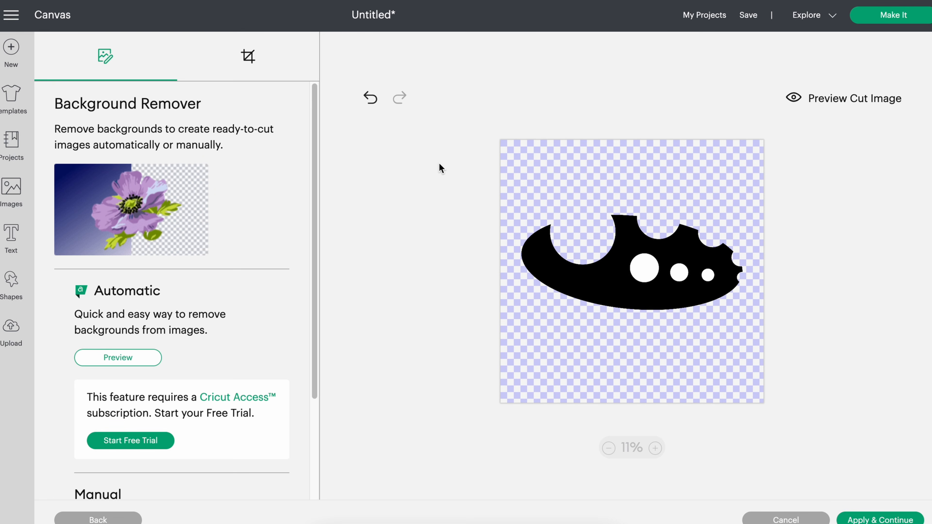
click(647, 273)
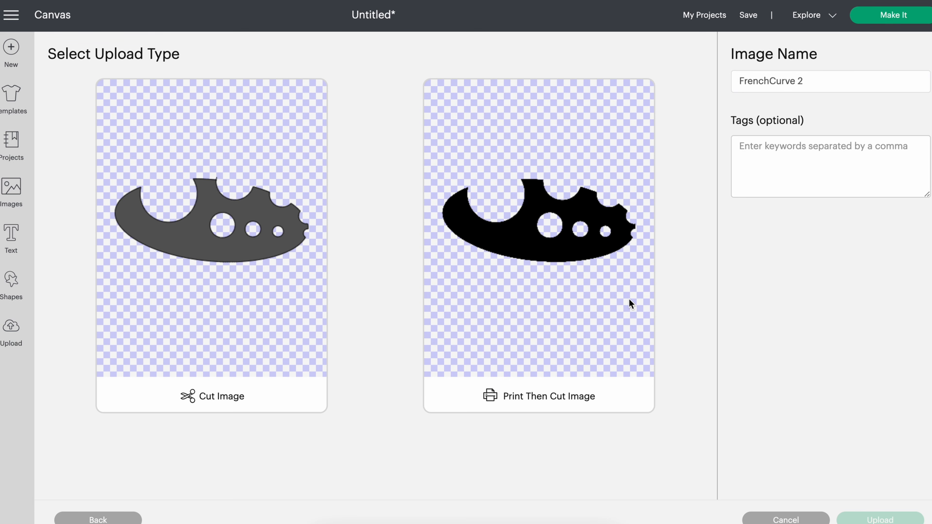
Upload FrenchCurve 2 as a Cut Image
click(214, 246)
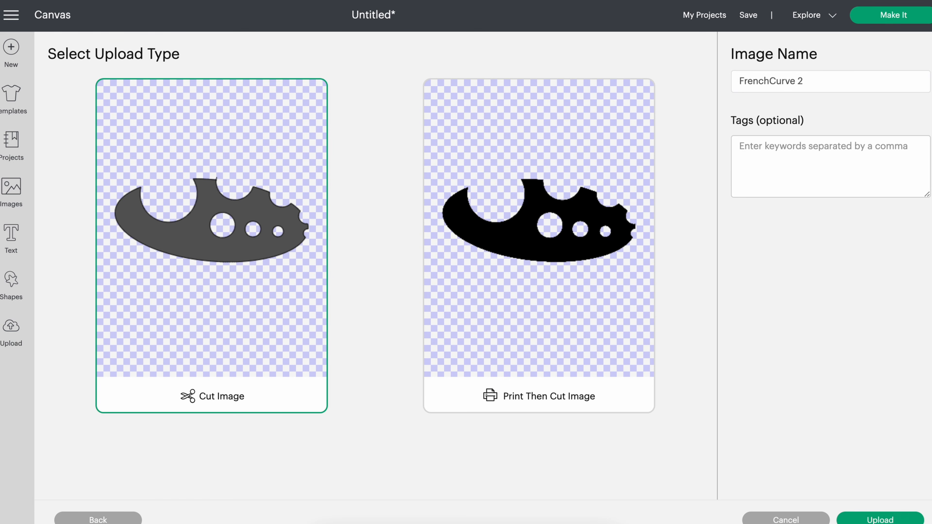
click(880, 520)
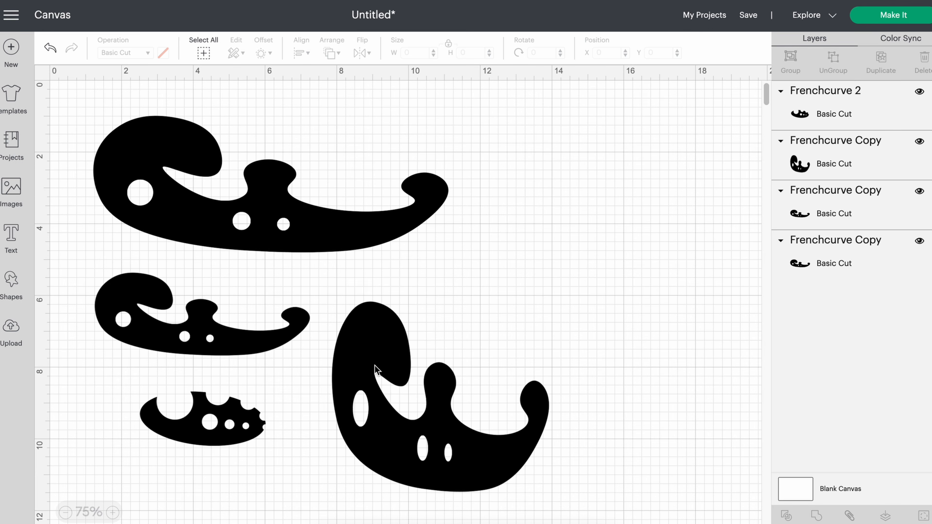
Move the four curve templates closer together toward the upper-left area of the canvas
drag(361, 235, 350, 226)
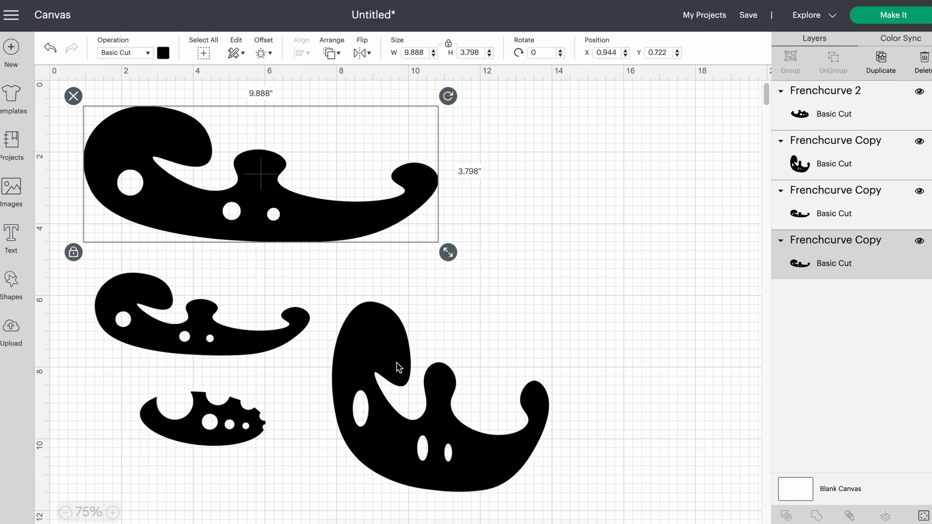
drag(278, 343, 269, 333)
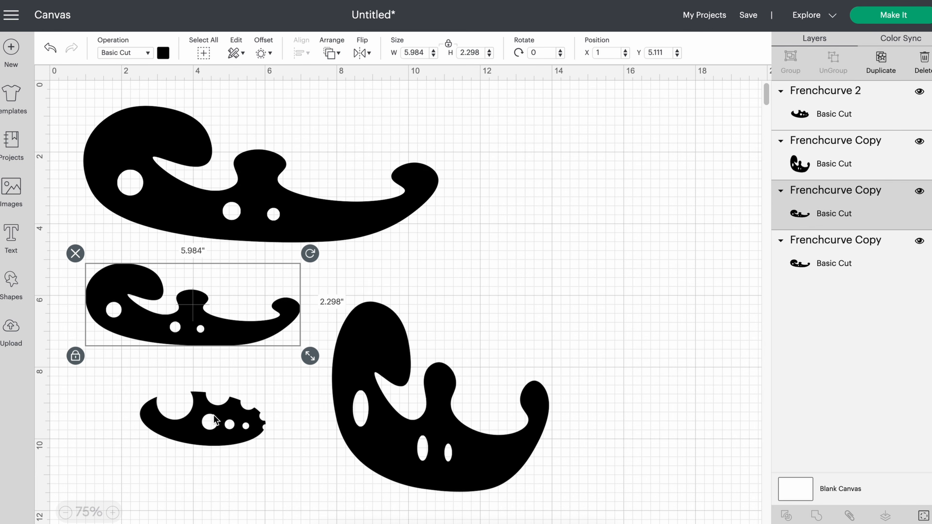
drag(213, 420, 160, 427)
drag(422, 441, 390, 441)
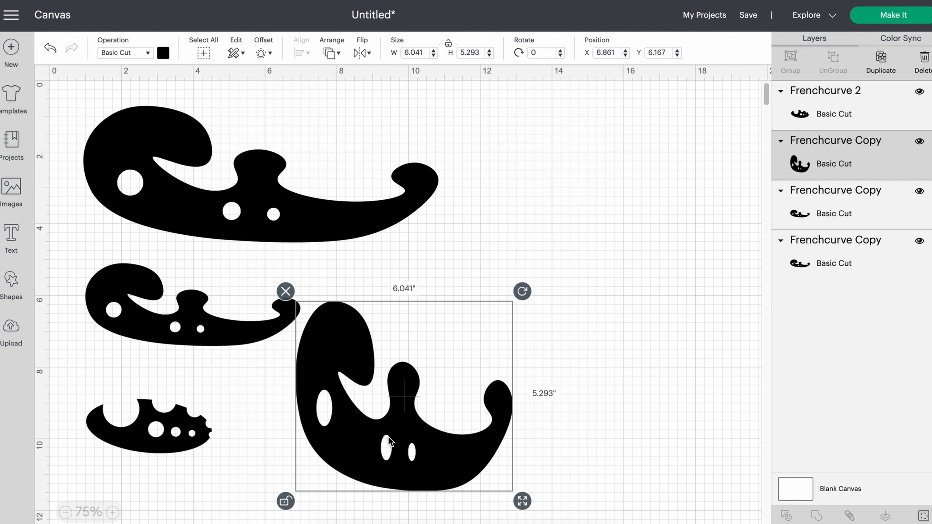
drag(265, 338, 256, 333)
drag(378, 429, 370, 426)
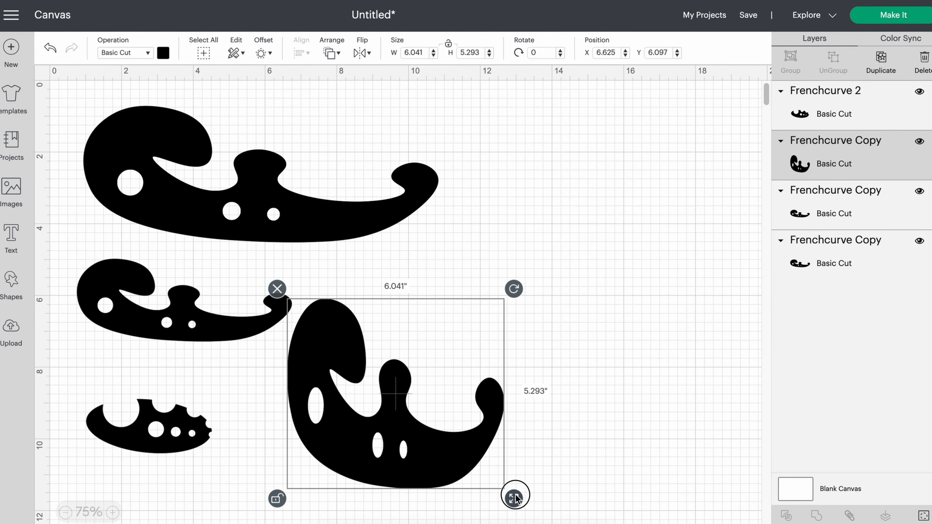
Shrink the tall curve template to about 4.4 by 4.0 inches and space the three smaller templates apart below the largest one
drag(515, 498, 455, 451)
drag(405, 410, 392, 416)
drag(260, 312, 257, 296)
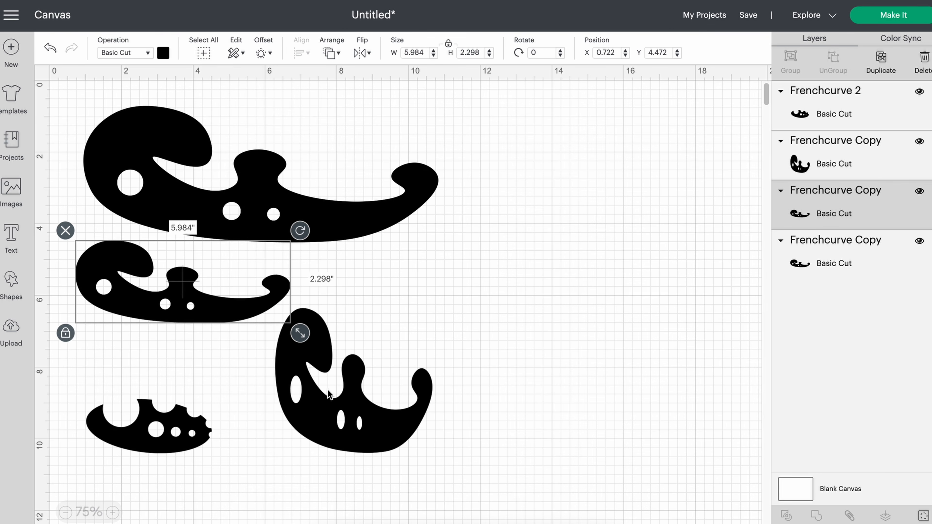
drag(330, 394, 322, 396)
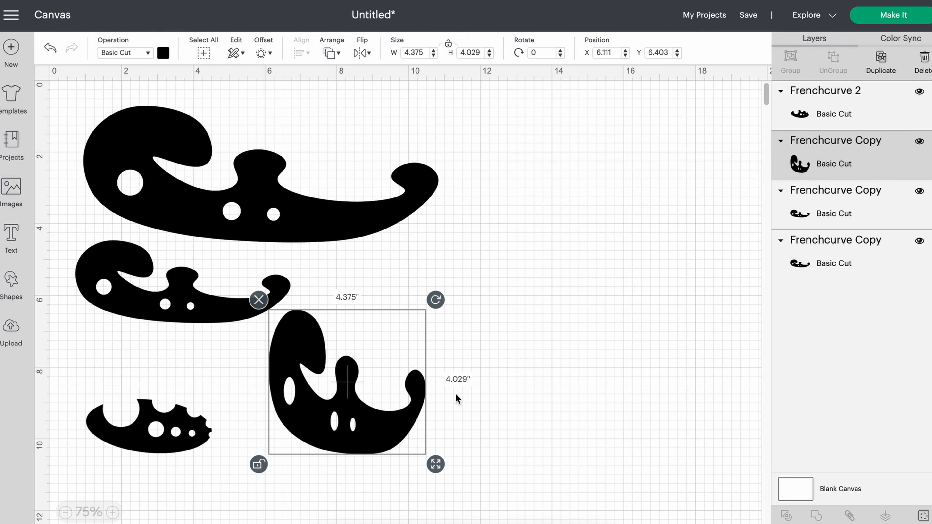
drag(385, 407, 406, 403)
drag(187, 426, 205, 403)
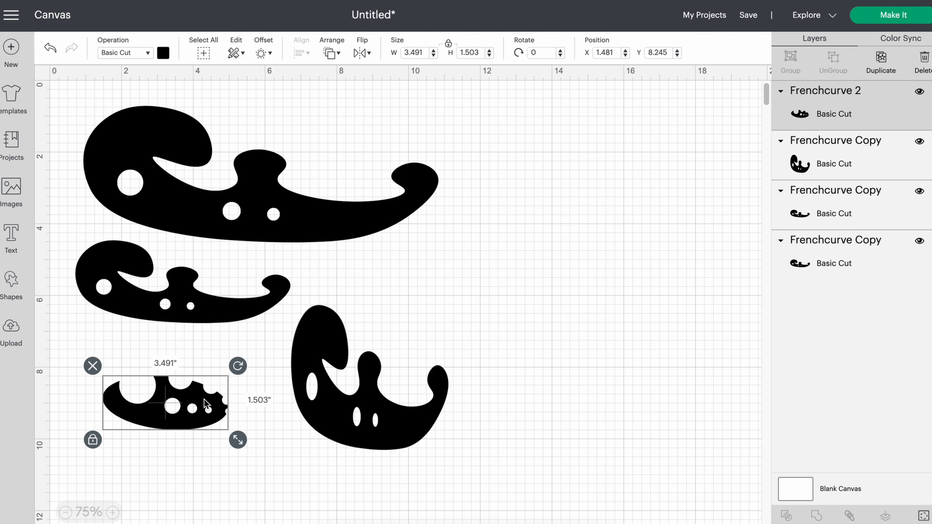
click(577, 373)
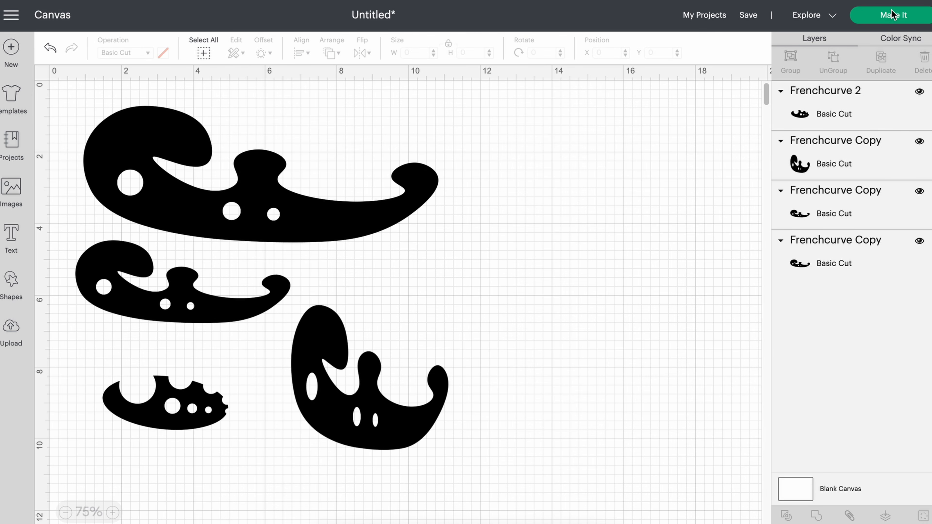
Send the project to mat preparation and spread the templates apart on the mat, with the largest one near its lower edge
click(893, 17)
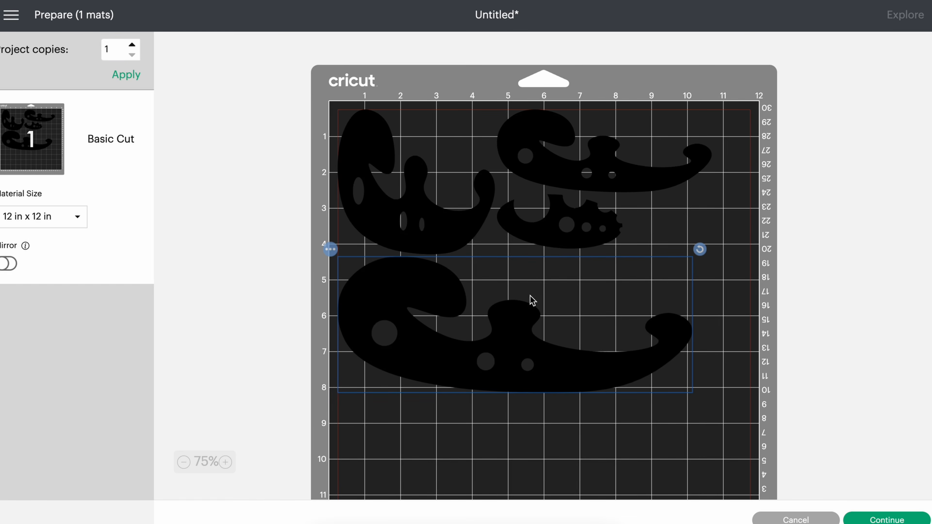
drag(518, 337, 547, 439)
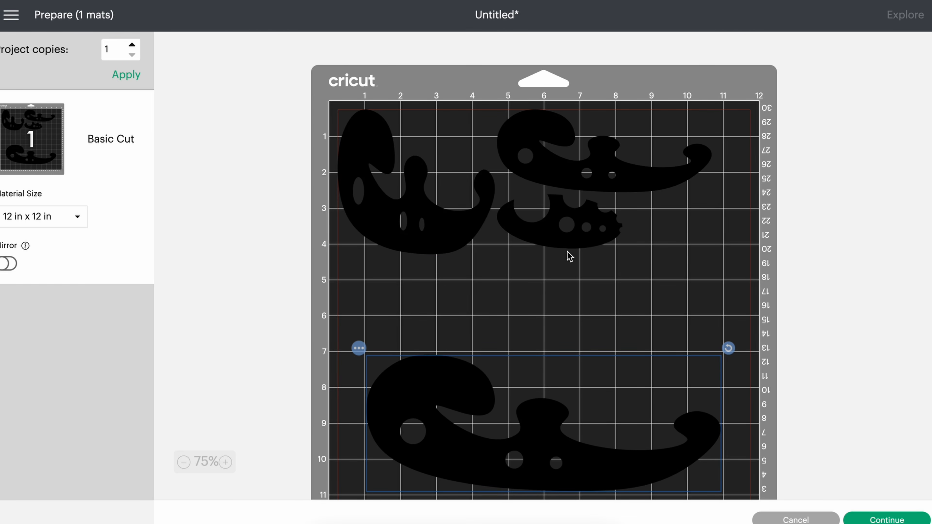
drag(573, 237, 614, 307)
drag(451, 223, 462, 257)
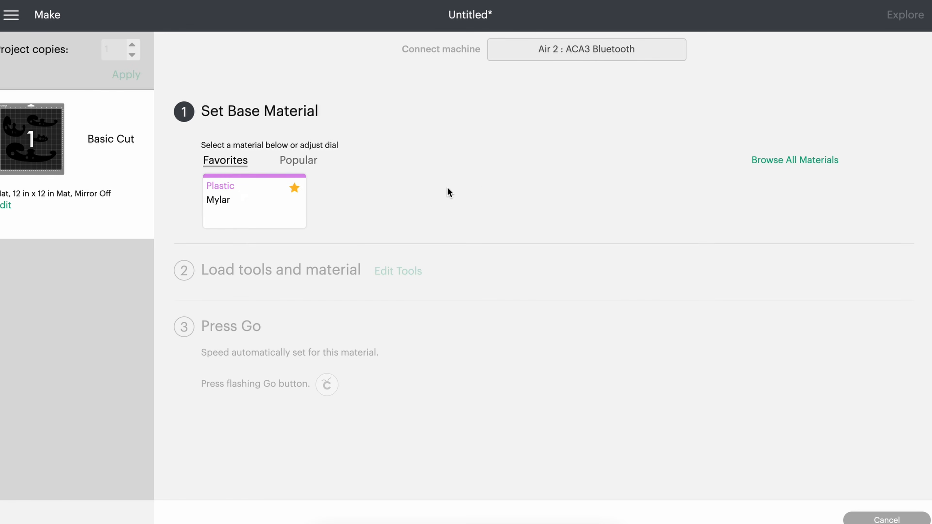
Set the base material to Mylar and the cutting pressure to More
click(215, 201)
click(328, 168)
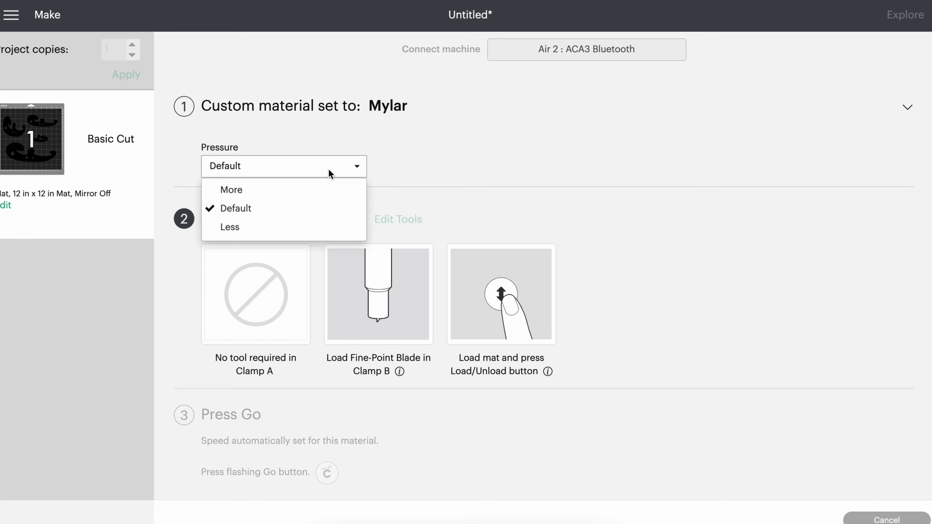
click(273, 192)
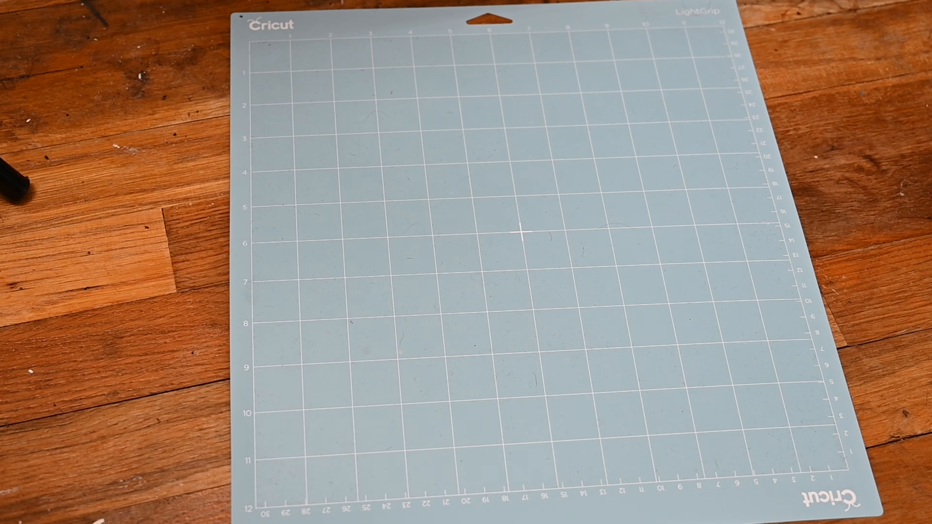